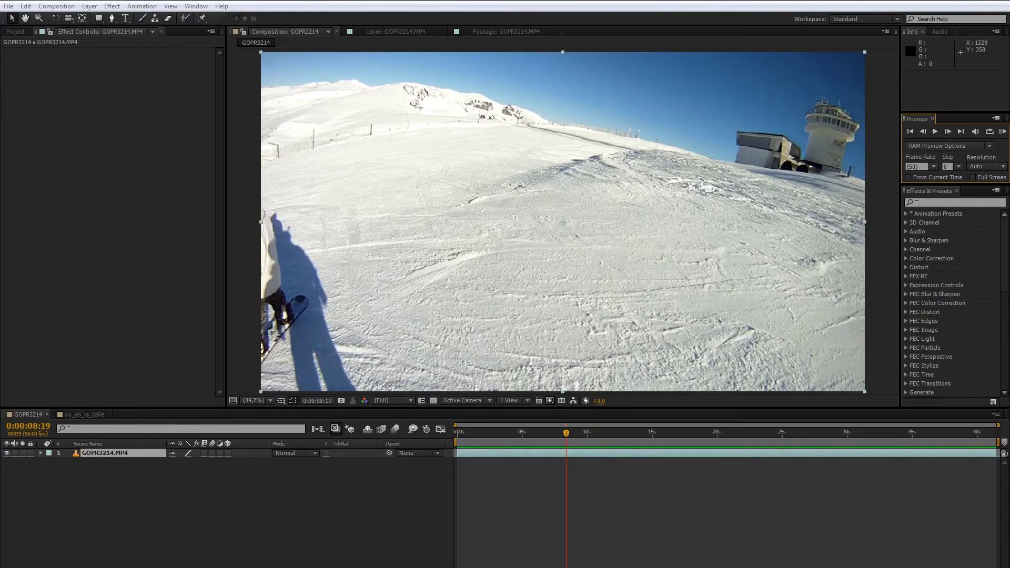
RAM-preview the GOPR3214 snowboard clip, then park the time indicator at 0:00:09:32.
{"action": "left_click", "coordinate": [15, 31]}
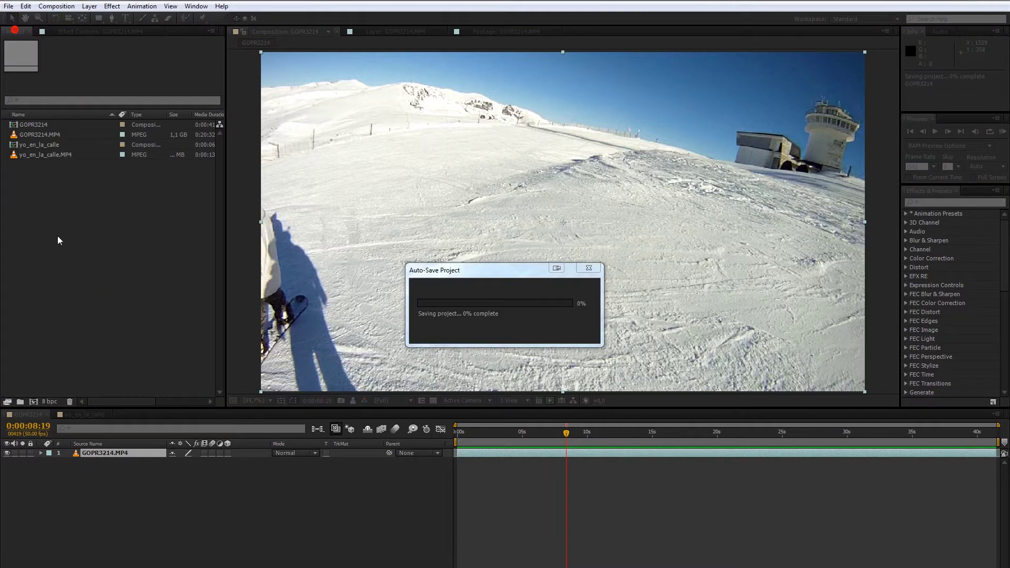
{"action": "left_click", "coordinate": [1003, 131]}
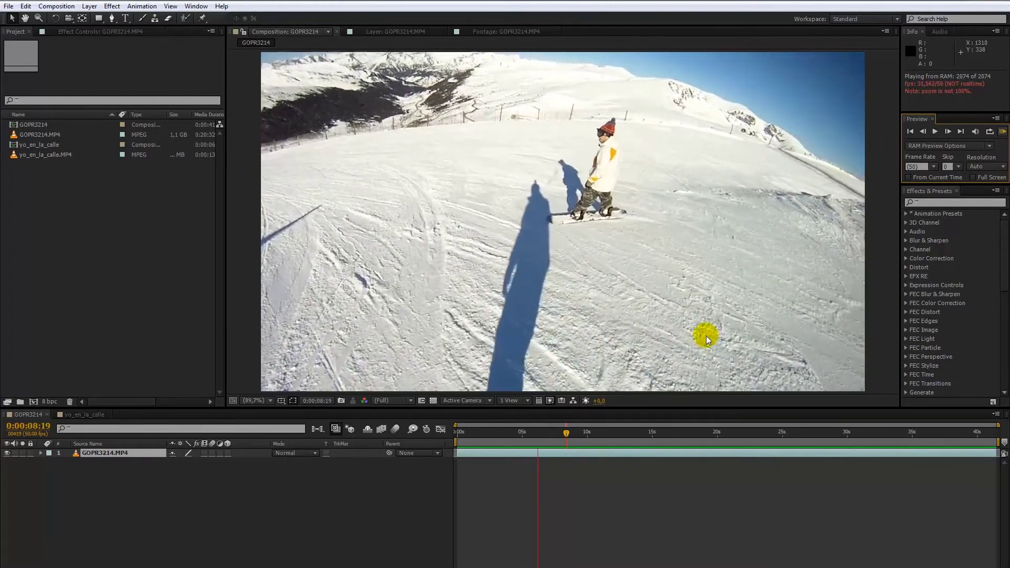
{"action": "left_click", "coordinate": [1003, 135]}
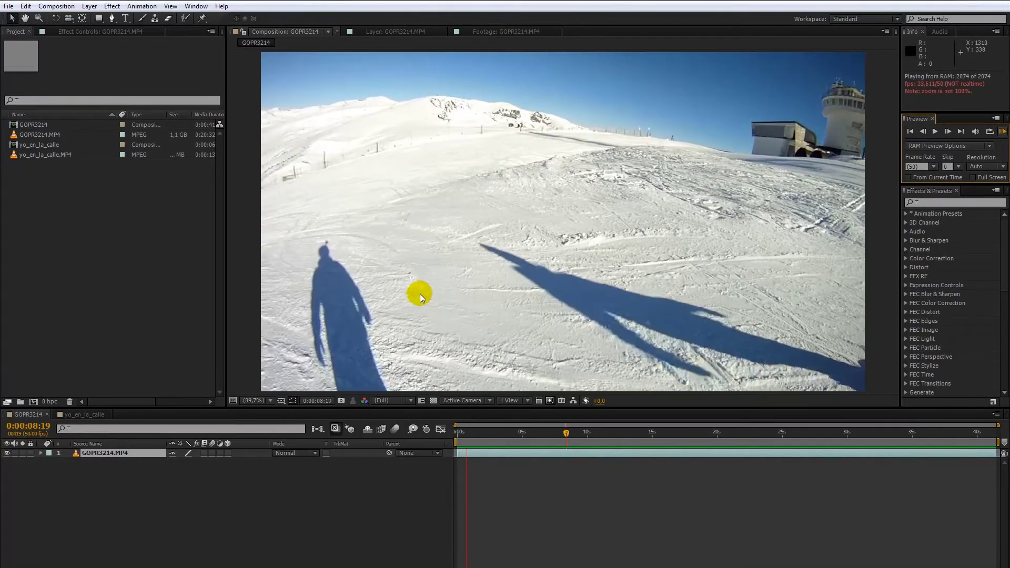
{"action": "mouse_move", "coordinate": [570, 433]}
{"action": "left_mouse_down"}
{"action": "mouse_move", "coordinate": [840, 432]}
{"action": "mouse_move", "coordinate": [582, 431]}
{"action": "left_mouse_up"}
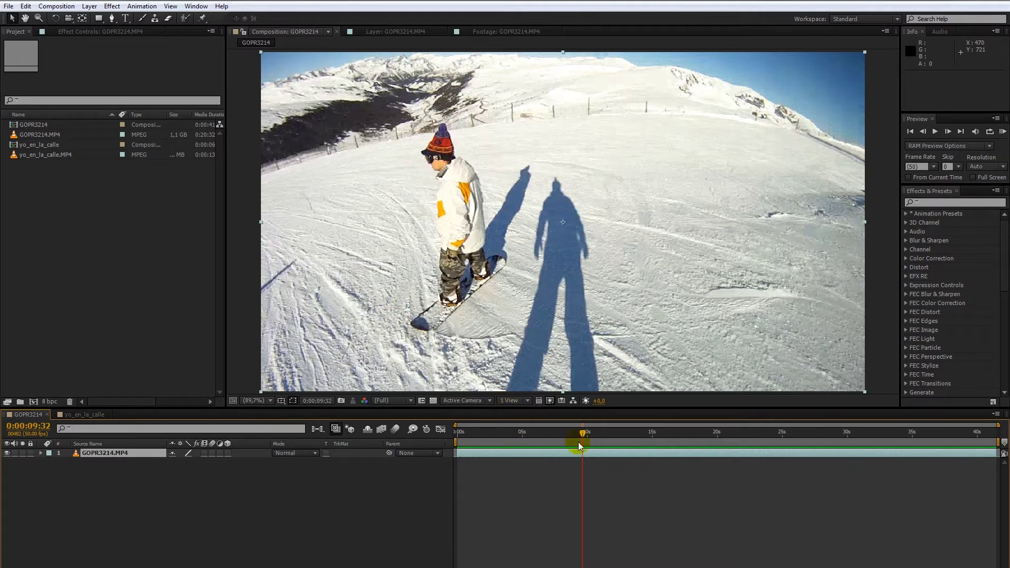
Search 'optics' in Effects & Presets and drag Optics Compensation onto the GOPR3214.MP4 layer.
{"action": "left_click", "coordinate": [617, 459]}
{"action": "left_click", "coordinate": [627, 451]}
{"action": "left_click", "coordinate": [936, 205]}
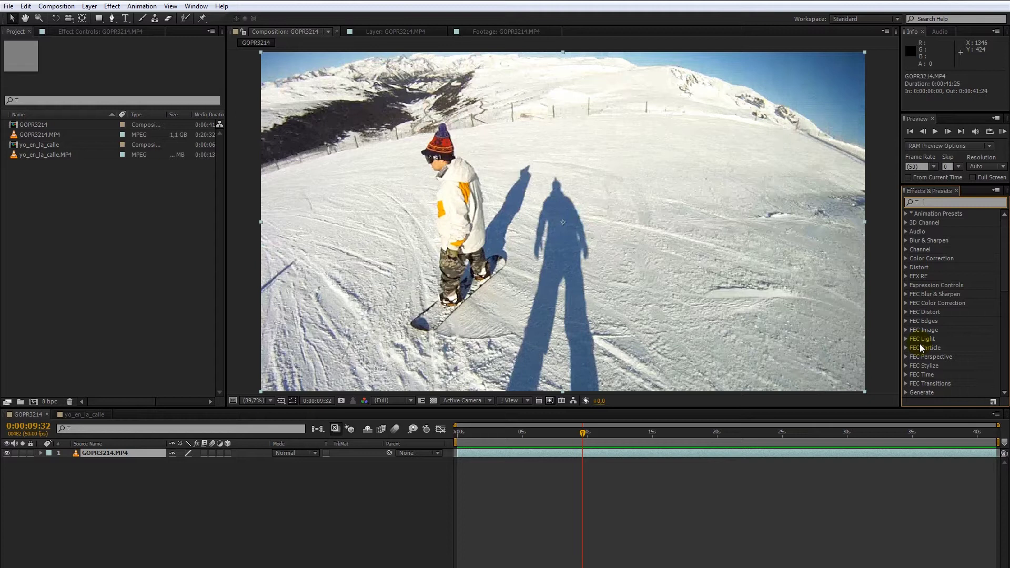
{"action": "type", "text": "op"}
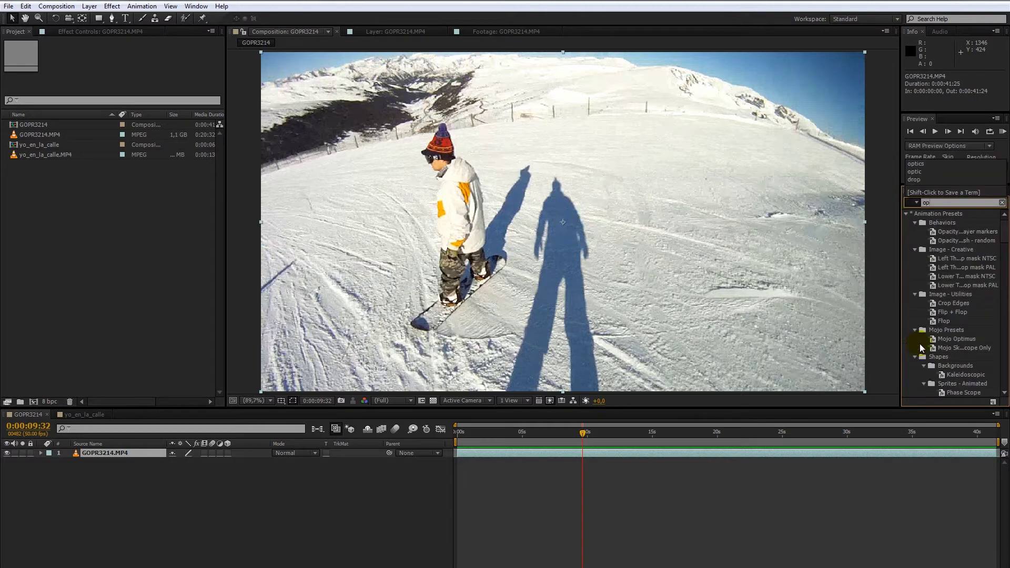
{"action": "type", "text": "tics"}
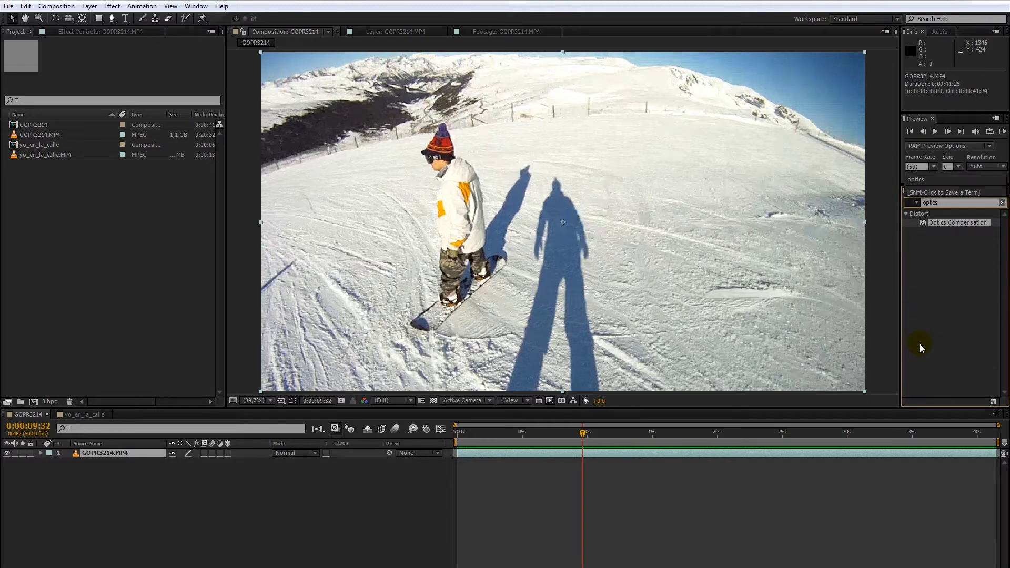
{"action": "left_click_drag", "start_coordinate": [948, 221], "coordinate": [714, 459]}
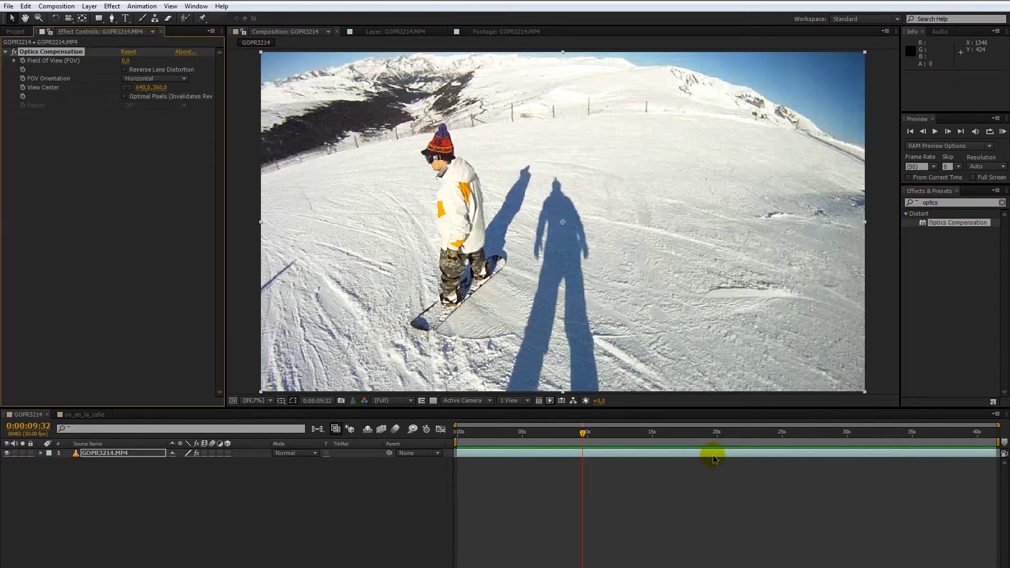
Clear the effects search and select the Optics Compensation effect on the GOPR3214.MP4 layer.
{"action": "left_click", "coordinate": [1001, 203]}
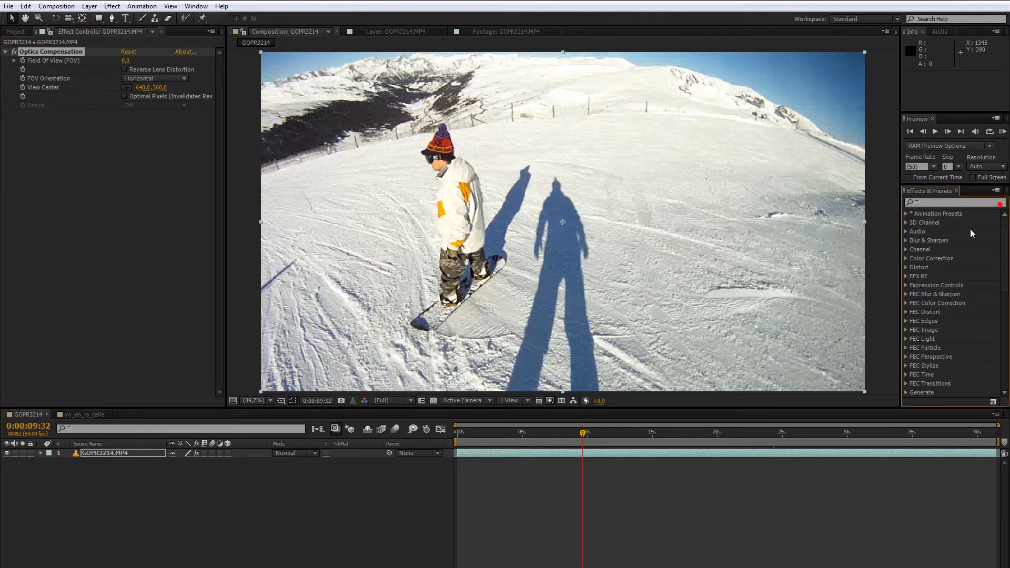
{"action": "left_click", "coordinate": [624, 460]}
{"action": "left_click", "coordinate": [632, 453]}
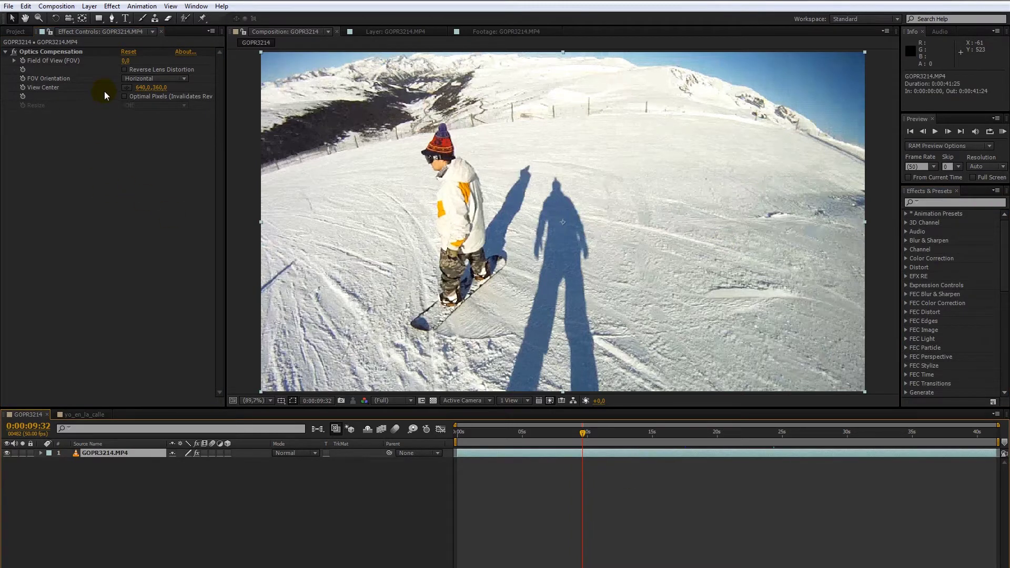
{"action": "left_click", "coordinate": [61, 51]}
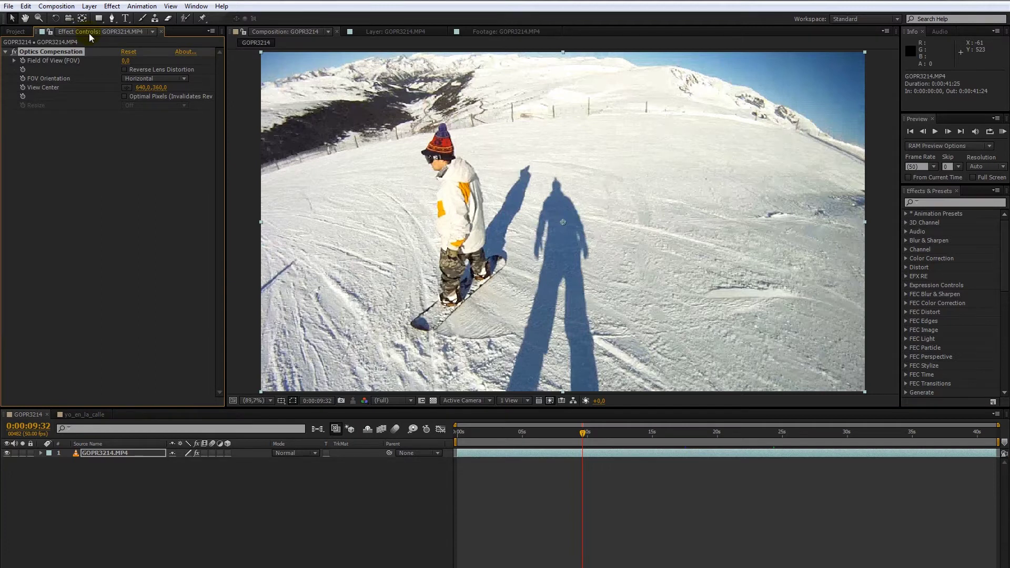
{"action": "left_click", "coordinate": [203, 8]}
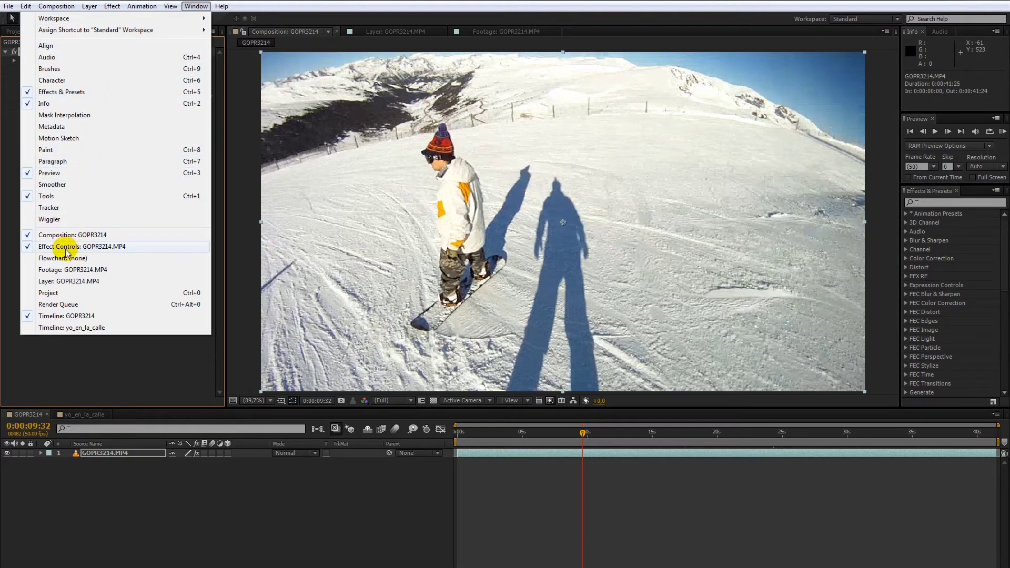
{"action": "left_click", "coordinate": [29, 248]}
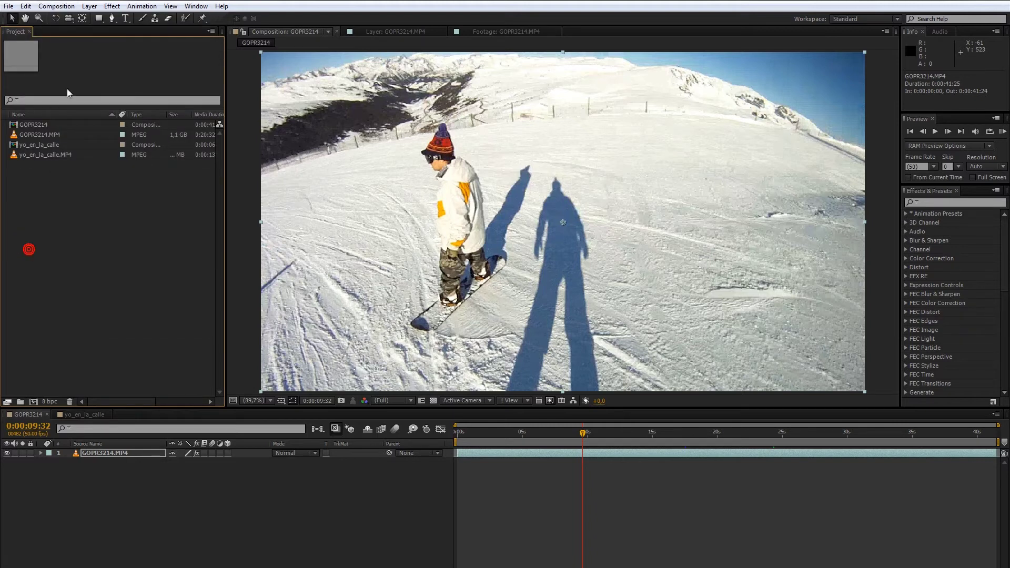
{"action": "left_click", "coordinate": [196, 6]}
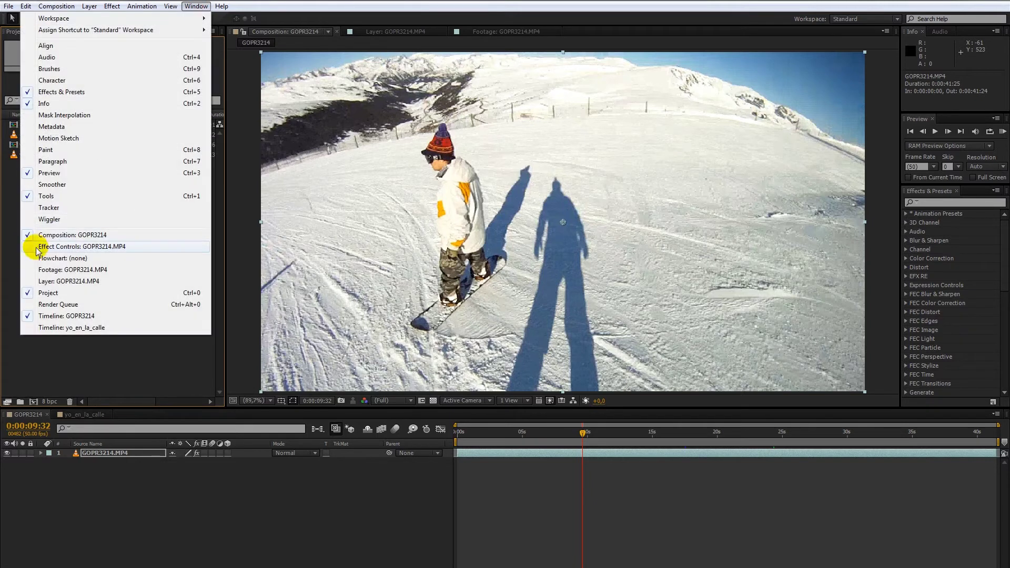
{"action": "left_click", "coordinate": [35, 247]}
{"action": "left_click", "coordinate": [118, 241]}
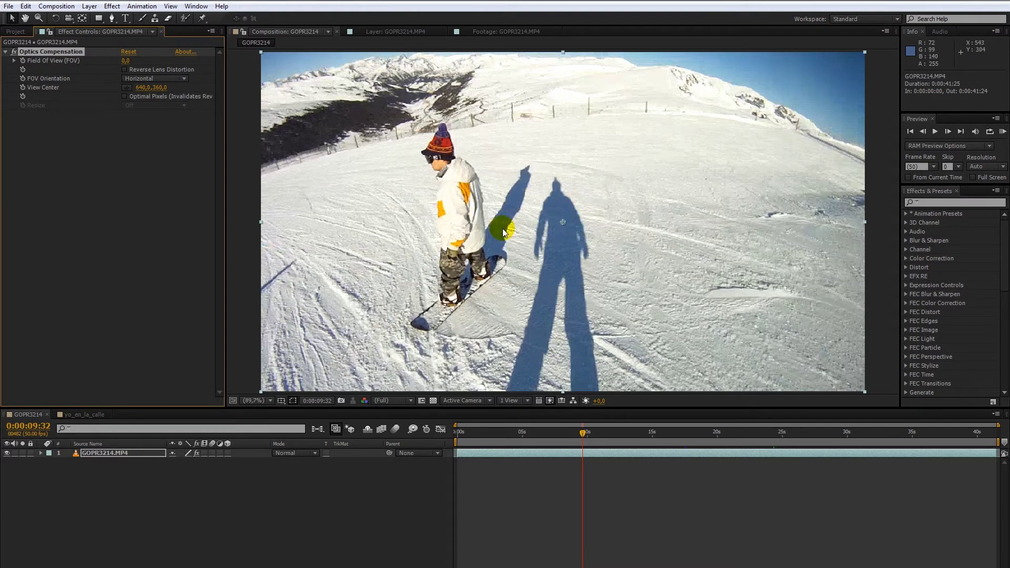
Scrub Optics Compensation's Field of View up to 66.5 and tick Reverse Lens Distortion.
{"action": "left_click", "coordinate": [113, 71]}
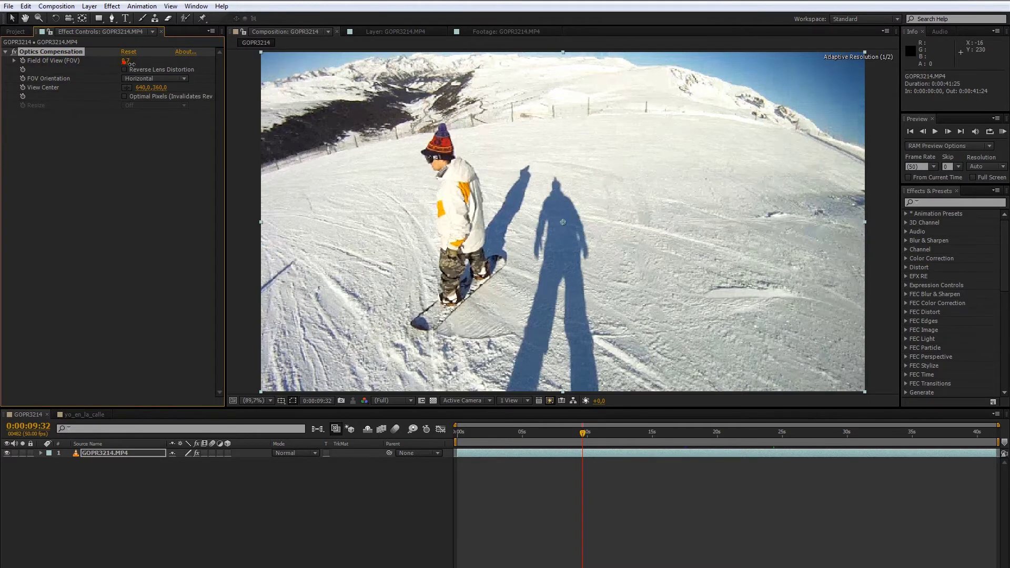
{"action": "left_click_drag", "start_coordinate": [129, 67], "coordinate": [469, 78]}
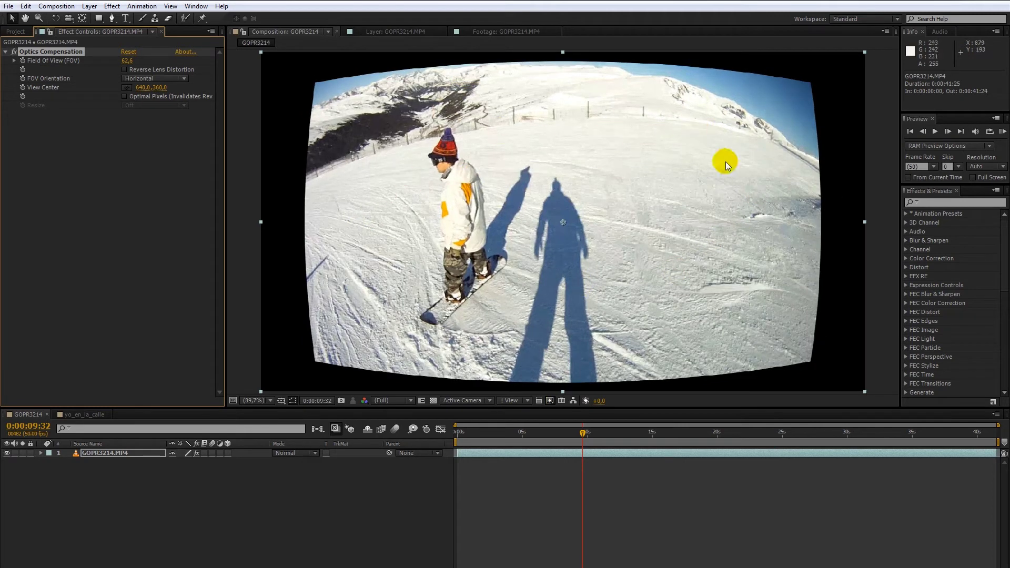
{"action": "left_click_drag", "start_coordinate": [127, 61], "coordinate": [103, 68]}
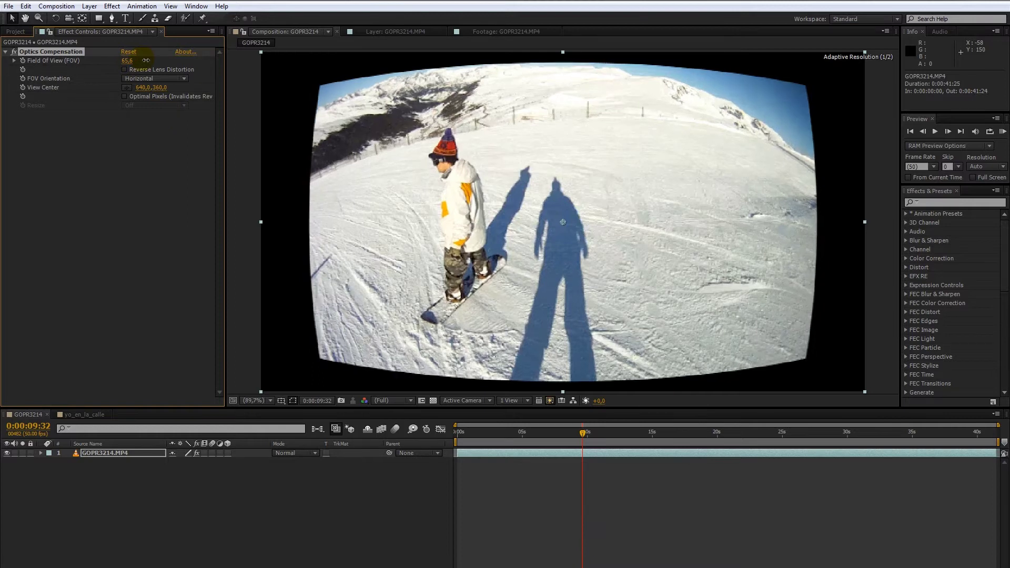
{"action": "left_click_drag", "start_coordinate": [103, 69], "coordinate": [108, 68]}
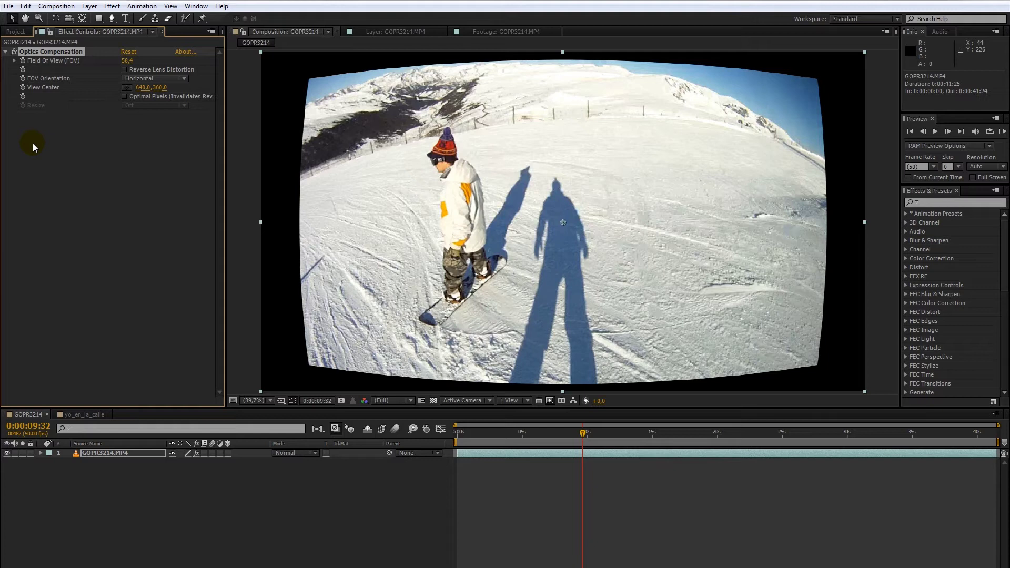
{"action": "left_click_drag", "start_coordinate": [131, 61], "coordinate": [184, 69]}
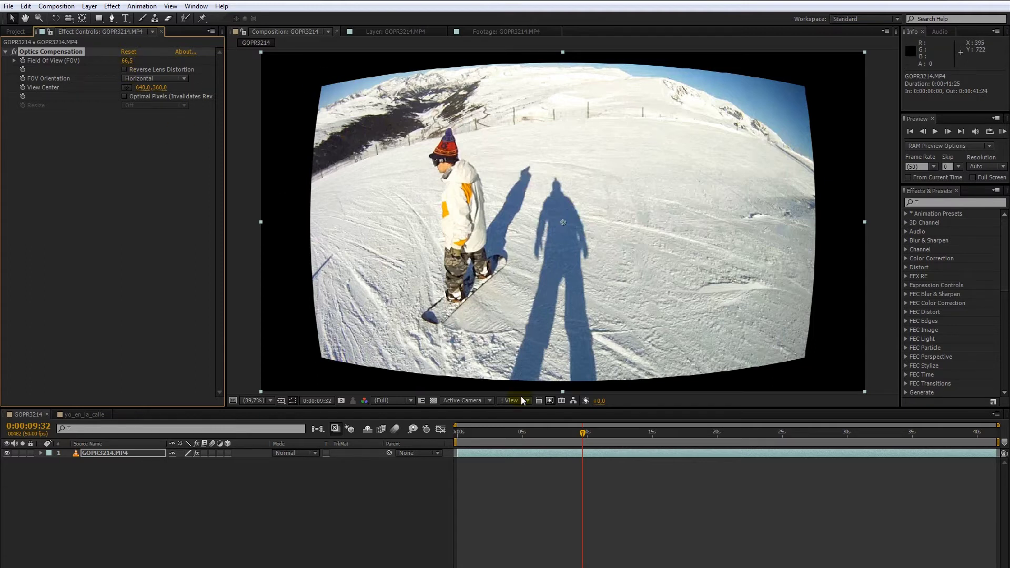
{"action": "left_click", "coordinate": [124, 70]}
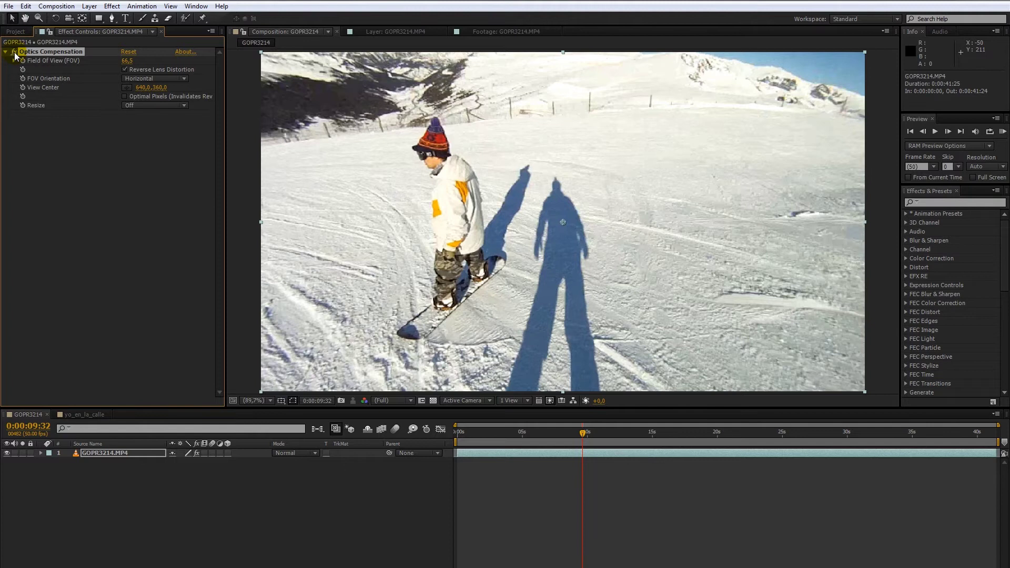
{"action": "left_click", "coordinate": [15, 54]}
{"action": "left_click", "coordinate": [15, 55]}
{"action": "left_click", "coordinate": [16, 55]}
{"action": "left_click", "coordinate": [15, 55]}
{"action": "left_click", "coordinate": [15, 55]}
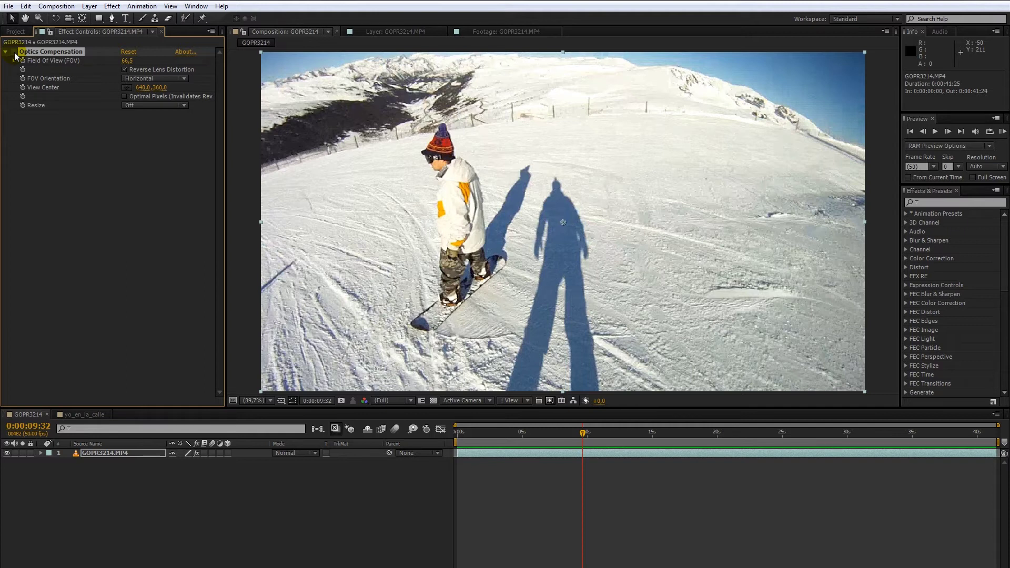
{"action": "left_click", "coordinate": [16, 54]}
{"action": "left_click", "coordinate": [15, 55]}
{"action": "left_click", "coordinate": [15, 54]}
{"action": "left_click", "coordinate": [16, 55]}
{"action": "left_click", "coordinate": [16, 54]}
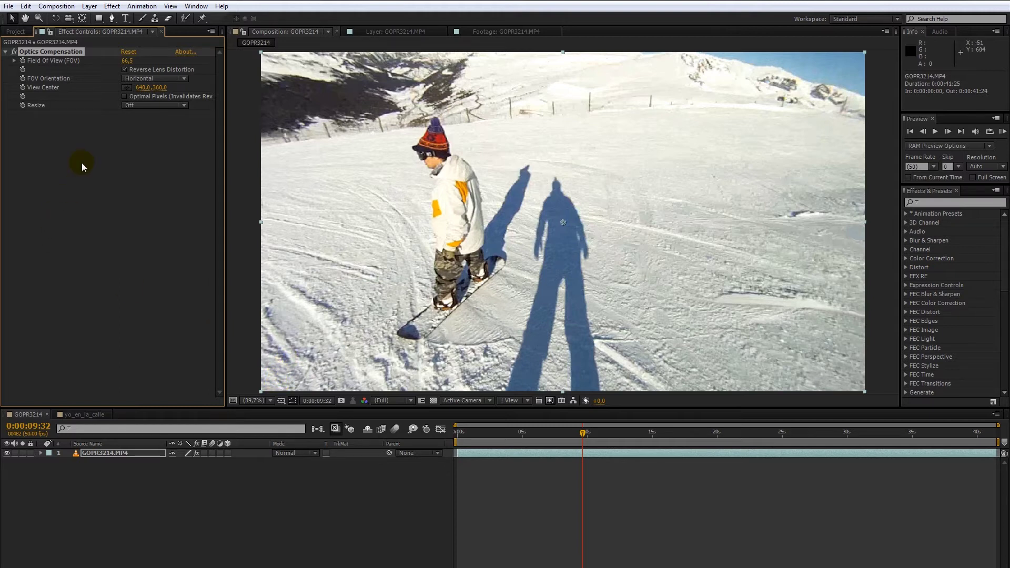
Set Optics Compensation's Resize to Max 4X and scrub ahead to about 21 seconds.
{"action": "left_click", "coordinate": [149, 105]}
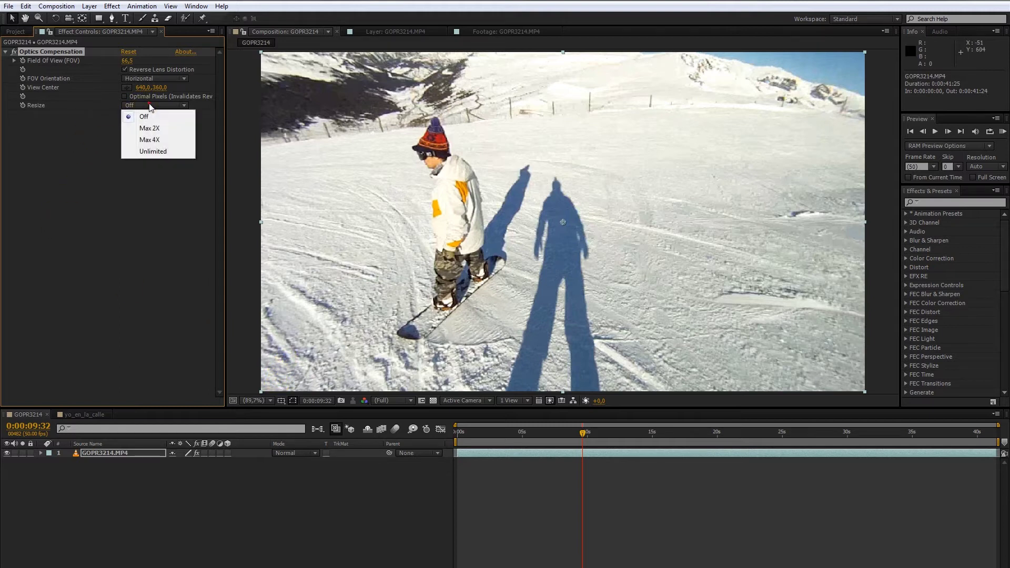
{"action": "left_click", "coordinate": [149, 140]}
{"action": "left_click_drag", "start_coordinate": [589, 434], "coordinate": [634, 434]}
{"action": "left_click_drag", "start_coordinate": [625, 437], "coordinate": [802, 433]}
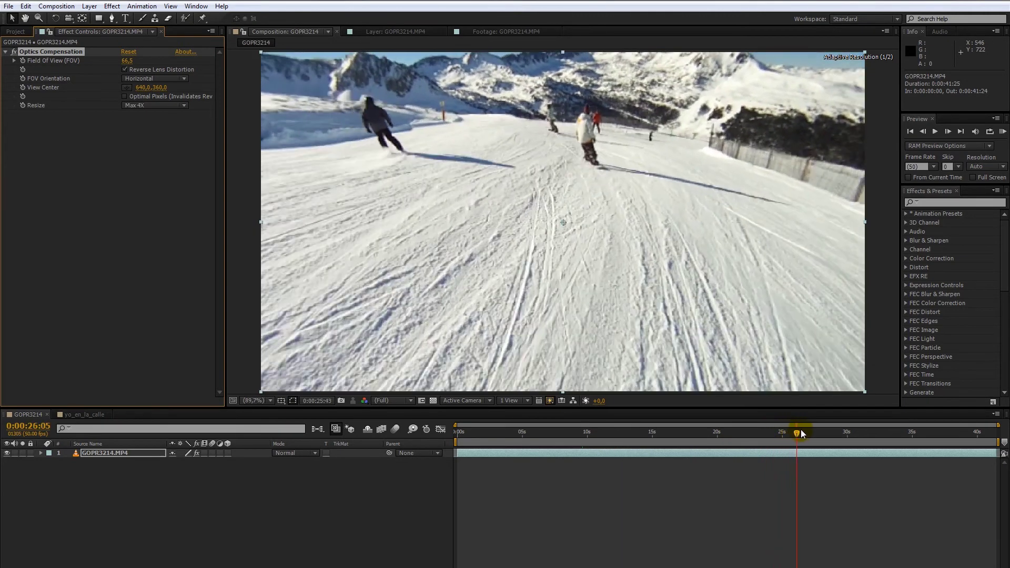
Toggle the Optics Compensation effect off and on to compare, leaving the correction on.
{"action": "left_click", "coordinate": [13, 52]}
{"action": "left_click", "coordinate": [13, 52]}
{"action": "left_click", "coordinate": [13, 52]}
{"action": "left_click", "coordinate": [13, 52]}
{"action": "left_click", "coordinate": [13, 52]}
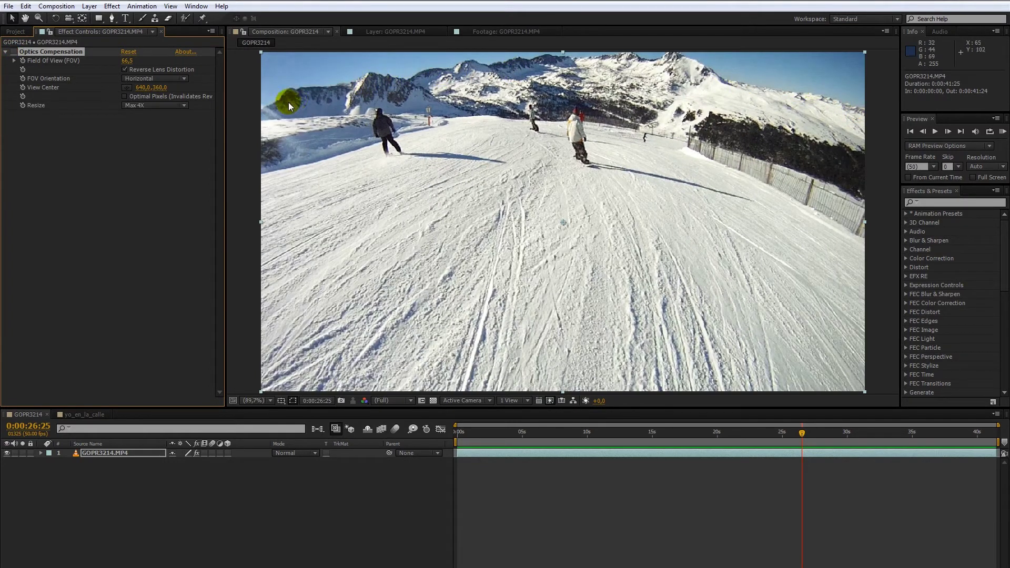
{"action": "left_click", "coordinate": [13, 52]}
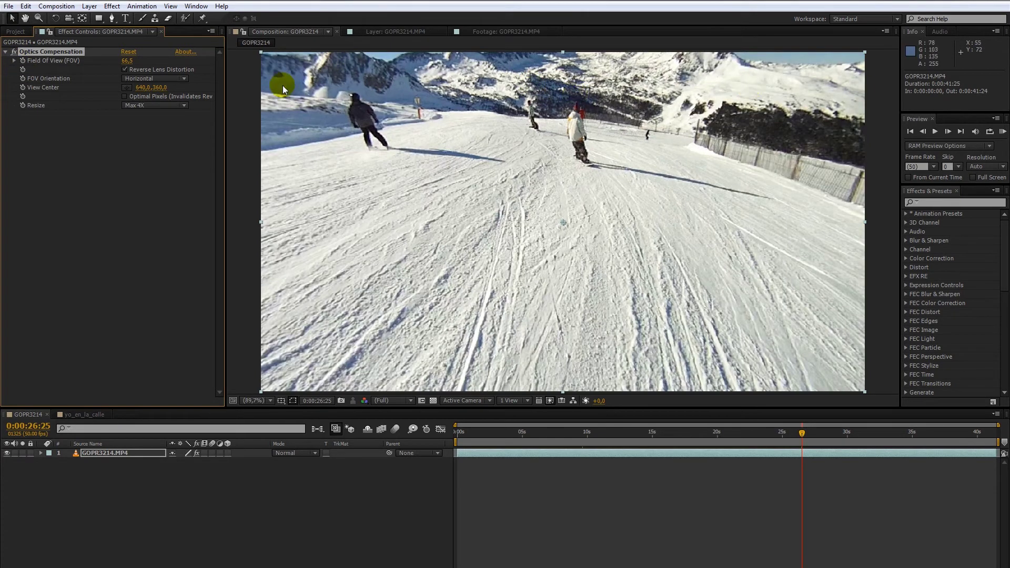
{"action": "left_click", "coordinate": [812, 433]}
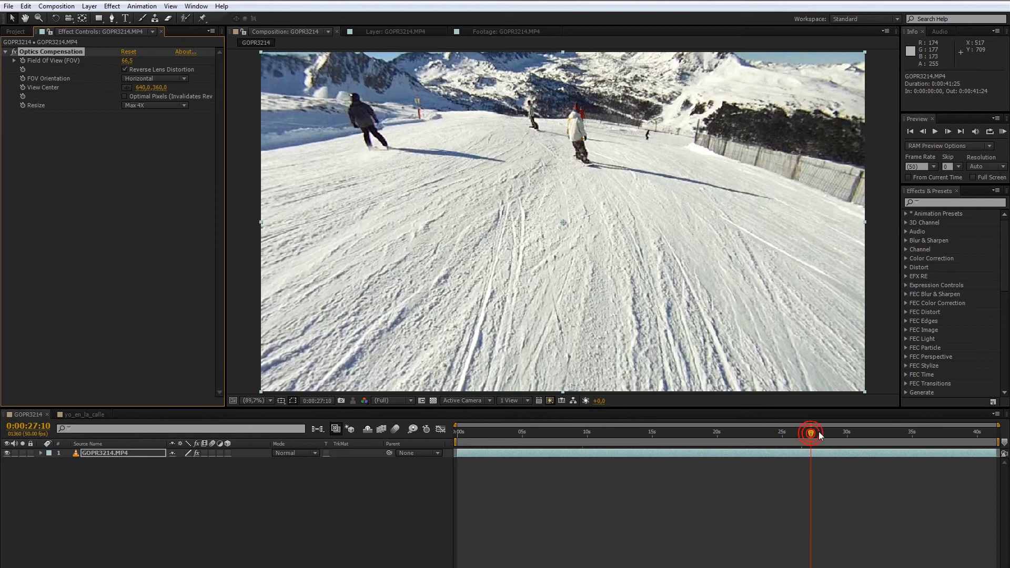
Switch to the yo_en_la_calle composition and scrub to 0:00:01:08.
{"action": "left_click", "coordinate": [105, 424]}
{"action": "left_click", "coordinate": [65, 417]}
{"action": "mouse_move", "coordinate": [507, 433]}
{"action": "left_mouse_down"}
{"action": "mouse_move", "coordinate": [647, 442]}
{"action": "mouse_move", "coordinate": [560, 444]}
{"action": "left_mouse_up"}
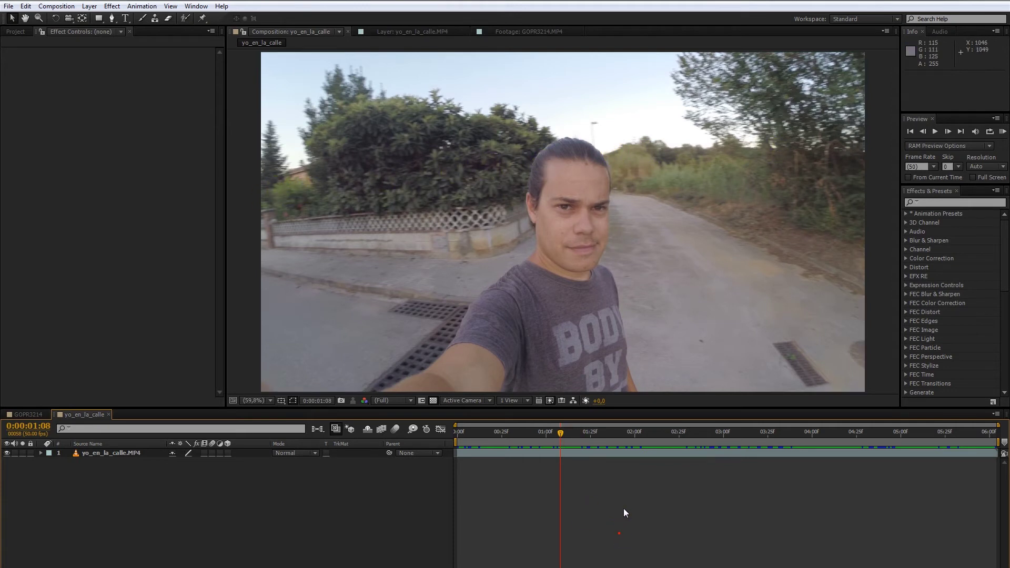
Search 'optics' and drop Optics Compensation onto the selected yo_en_la_calle.MP4 layer.
{"action": "left_click", "coordinate": [659, 450]}
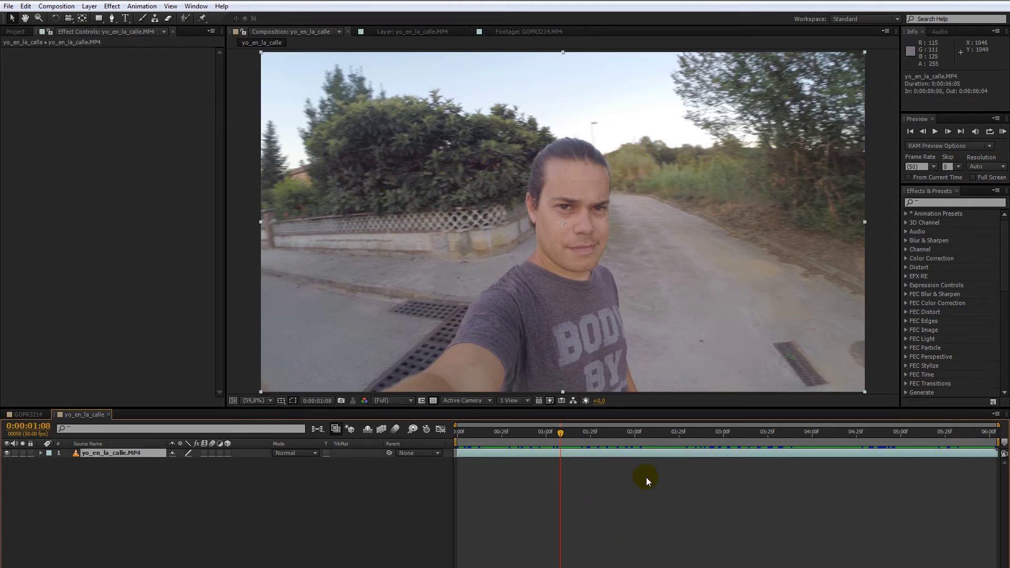
{"action": "left_click", "coordinate": [942, 204]}
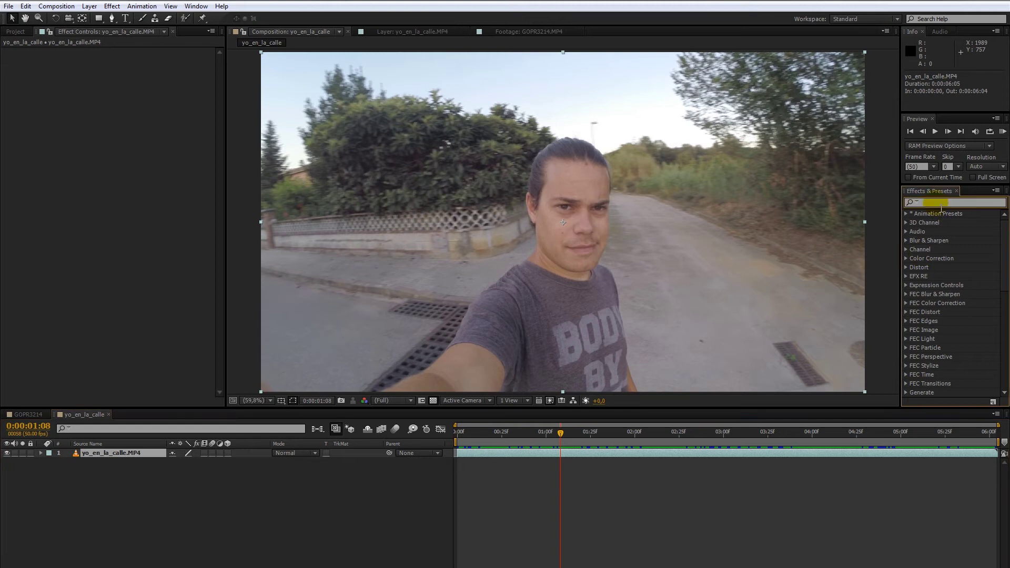
{"action": "type", "text": "optics"}
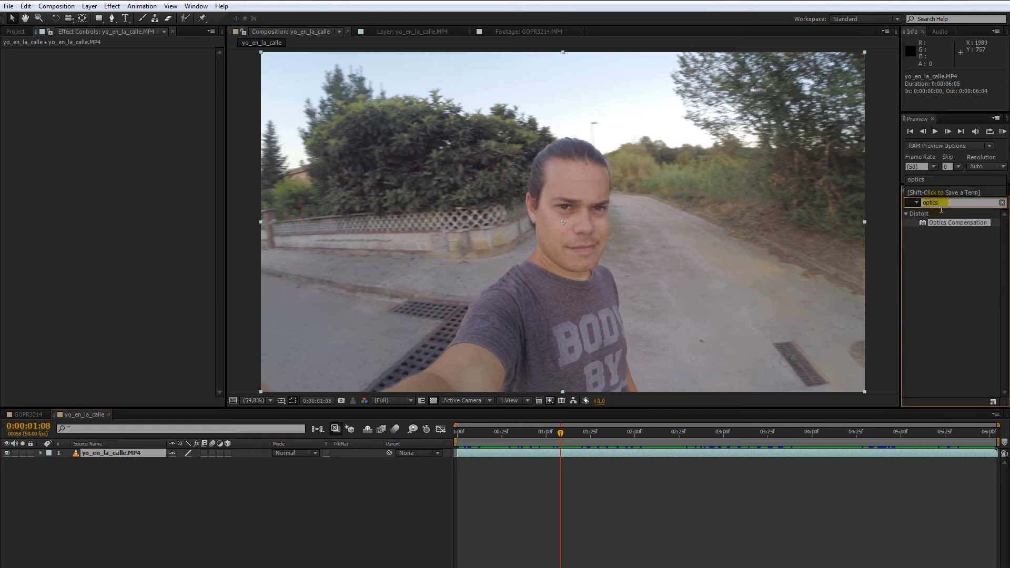
{"action": "left_click_drag", "start_coordinate": [941, 222], "coordinate": [699, 456]}
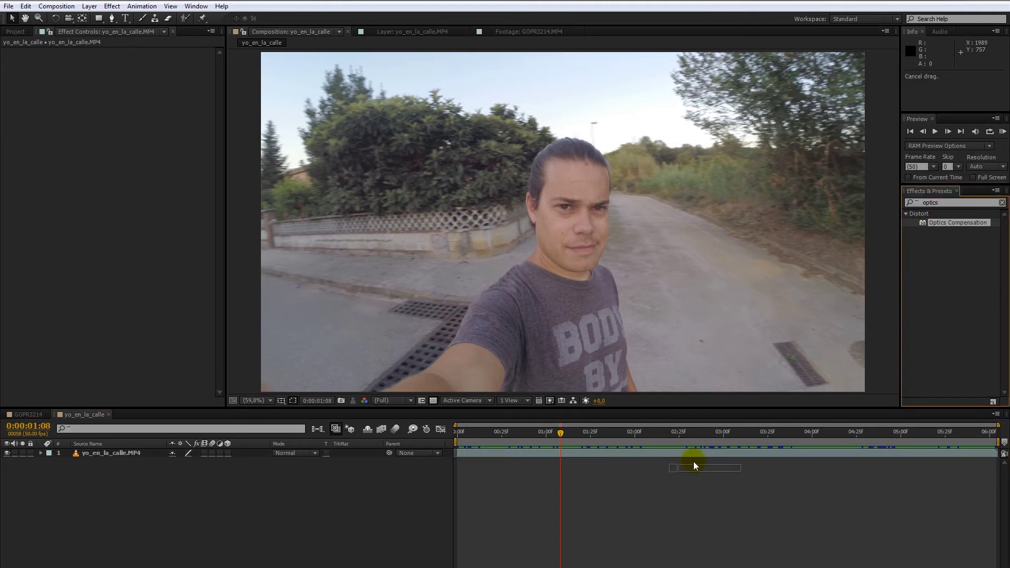
{"action": "left_click_drag", "start_coordinate": [700, 456], "coordinate": [706, 451]}
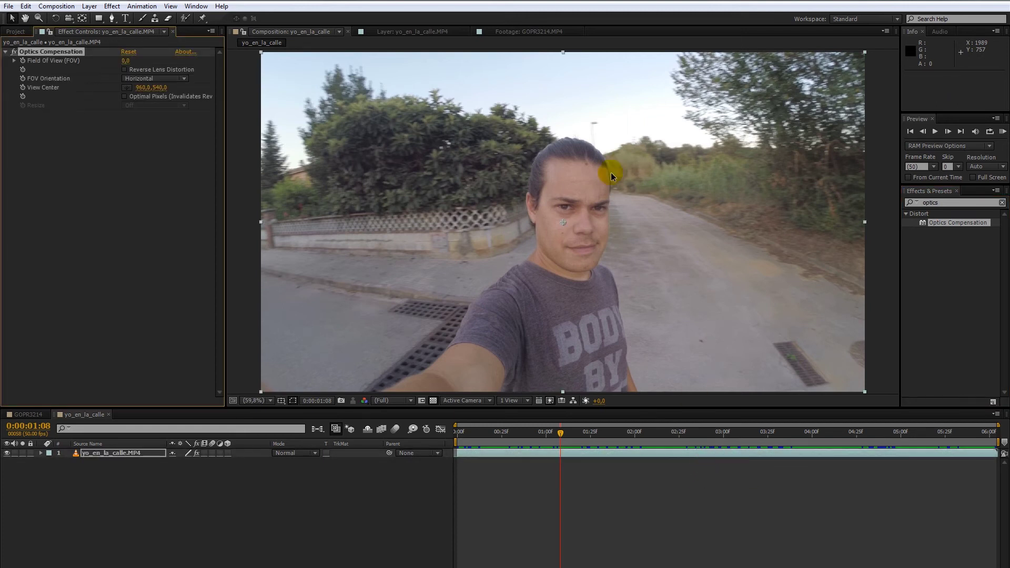
Tune the selfie clip's Field Of View to 69.1 and enable Reverse Lens Distortion.
{"action": "left_click_drag", "start_coordinate": [128, 63], "coordinate": [531, 93]}
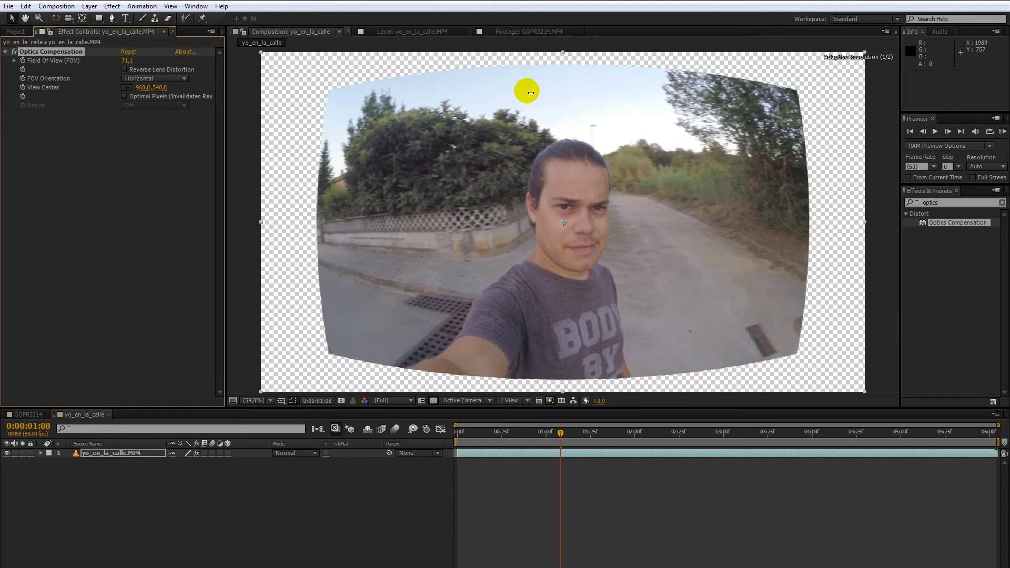
{"action": "mouse_move", "coordinate": [531, 92]}
{"action": "left_mouse_down"}
{"action": "mouse_move", "coordinate": [480, 97]}
{"action": "mouse_move", "coordinate": [503, 106]}
{"action": "mouse_move", "coordinate": [236, 135]}
{"action": "left_mouse_up"}
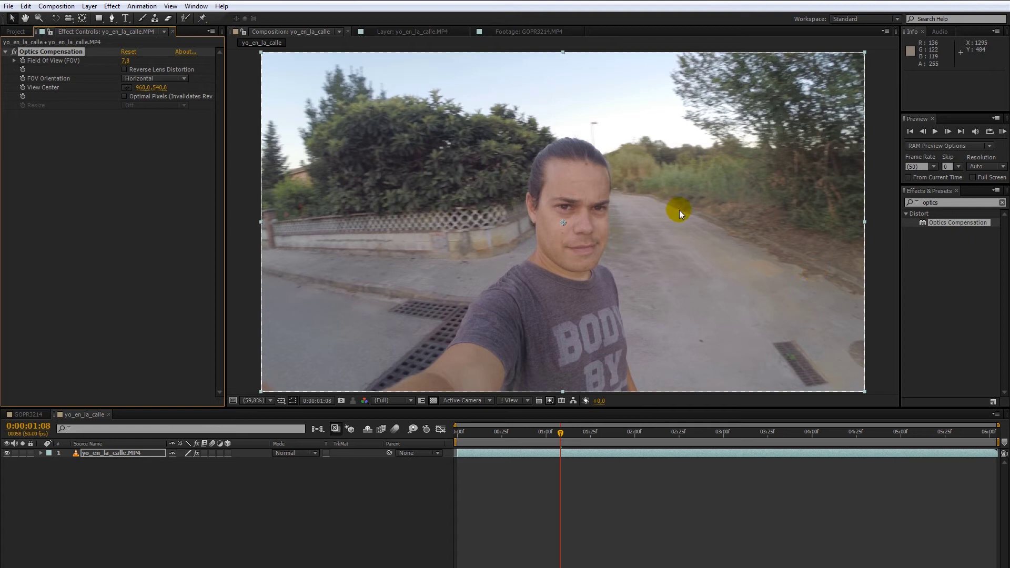
{"action": "left_click_drag", "start_coordinate": [682, 435], "coordinate": [567, 441]}
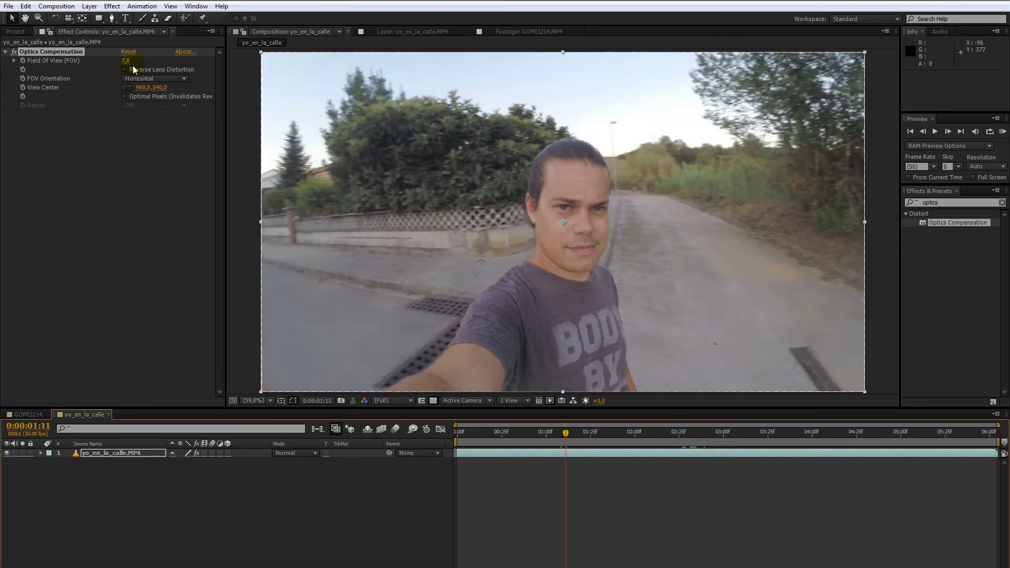
{"action": "mouse_move", "coordinate": [126, 64]}
{"action": "left_mouse_down"}
{"action": "mouse_move", "coordinate": [269, 73]}
{"action": "mouse_move", "coordinate": [573, 128]}
{"action": "left_mouse_up"}
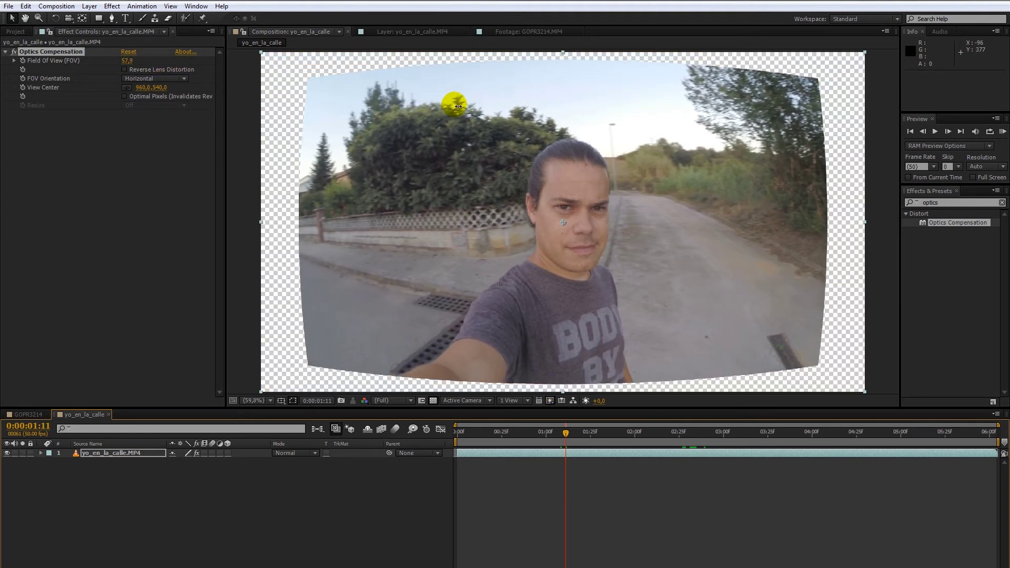
{"action": "left_click_drag", "start_coordinate": [574, 128], "coordinate": [517, 127]}
{"action": "left_click", "coordinate": [126, 176]}
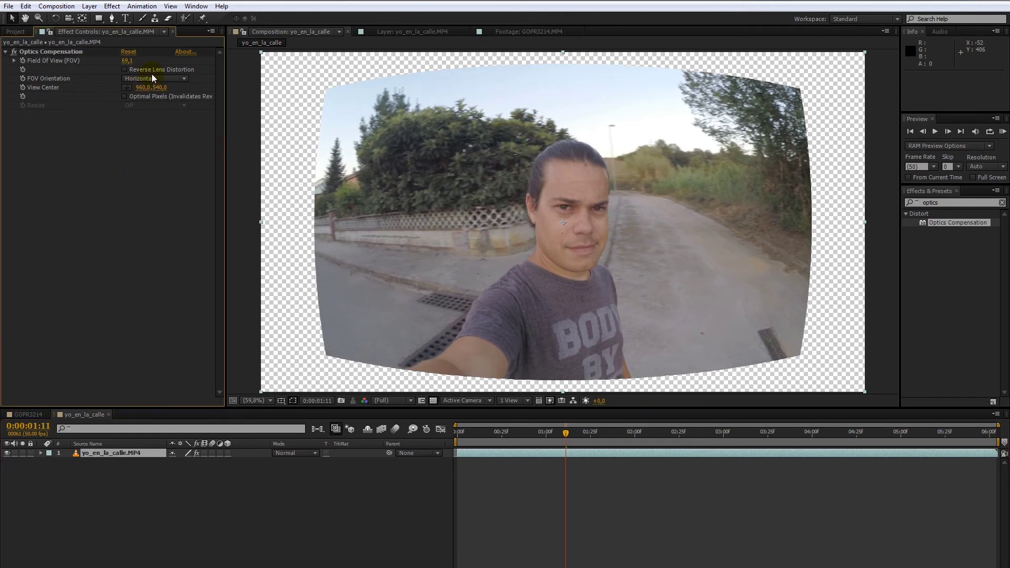
{"action": "left_click", "coordinate": [125, 70]}
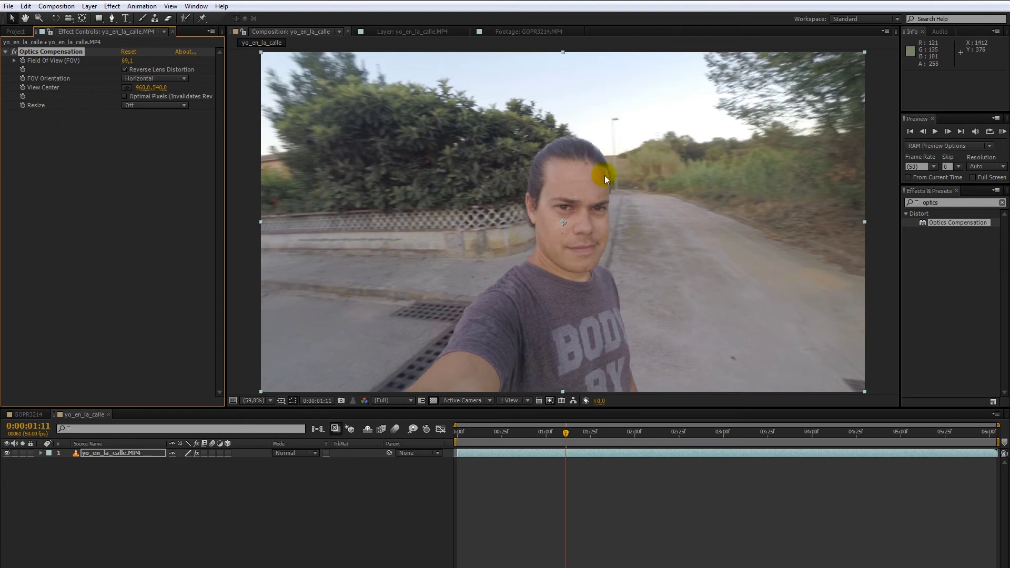
Set the selfie correction's Resize to Max 4X and toggle the effect to compare with the original.
{"action": "left_click", "coordinate": [148, 105]}
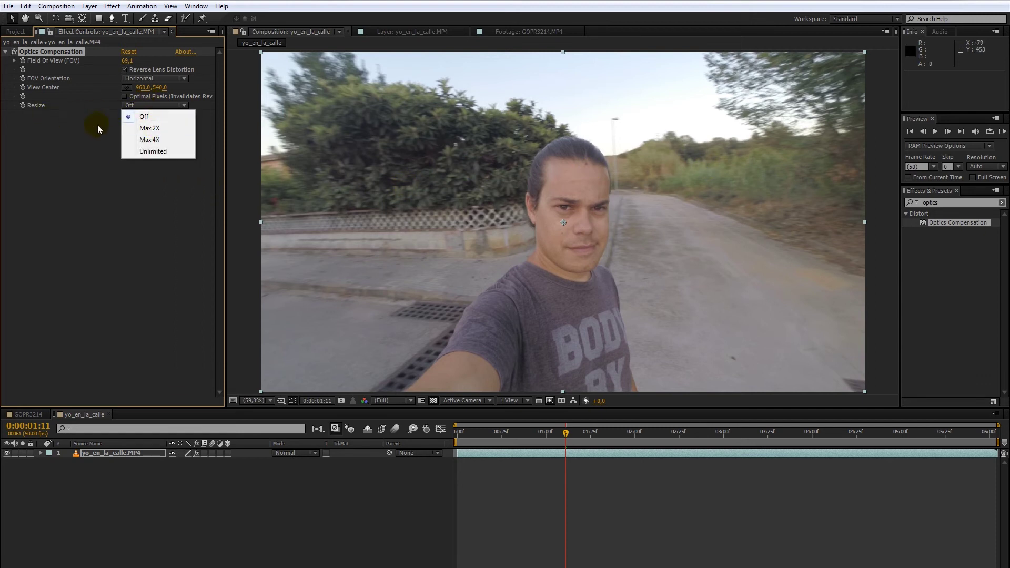
{"action": "left_click", "coordinate": [151, 140]}
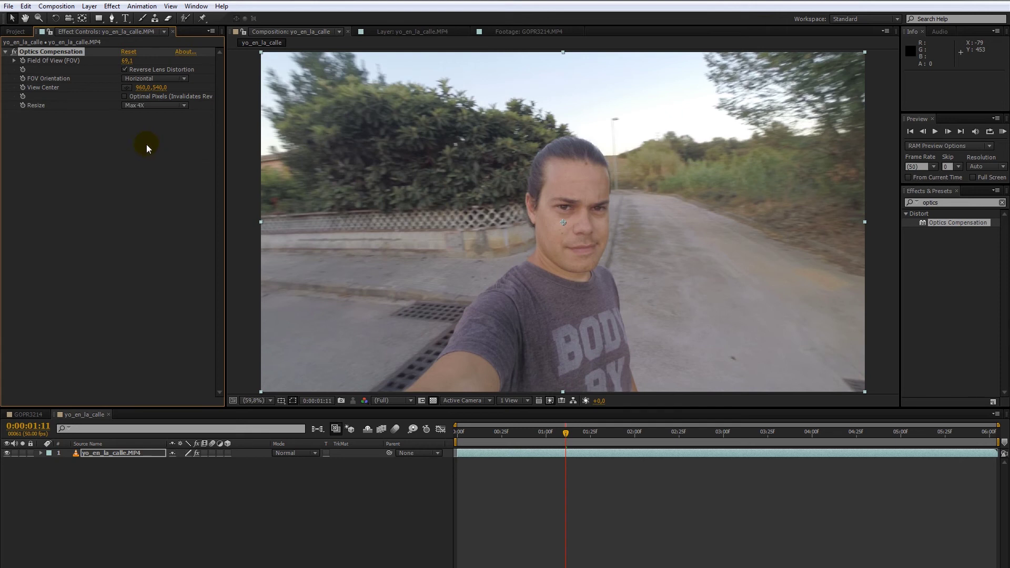
{"action": "left_click", "coordinate": [15, 52]}
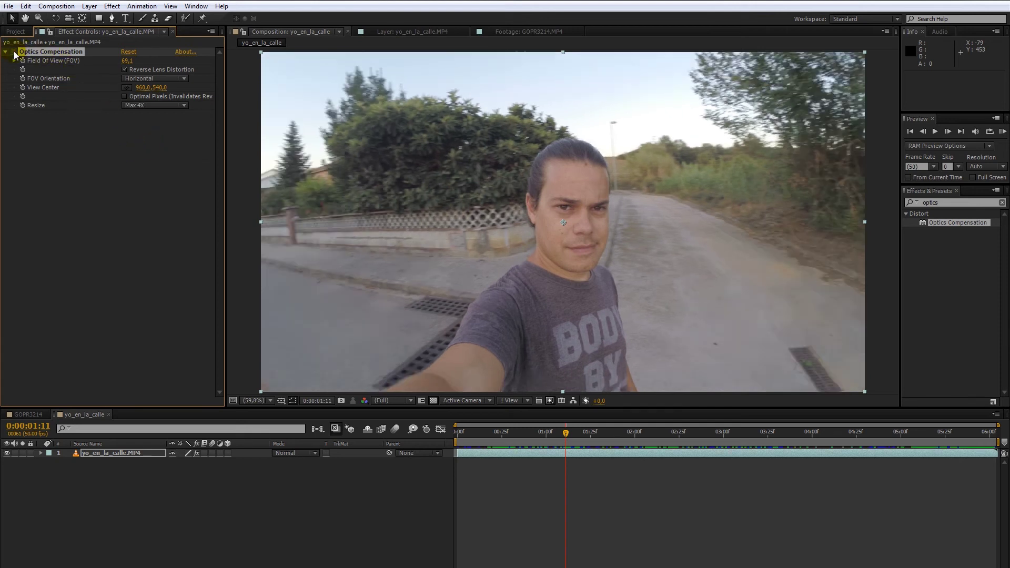
{"action": "left_click", "coordinate": [14, 51]}
{"action": "left_click", "coordinate": [14, 51]}
{"action": "left_click", "coordinate": [14, 51]}
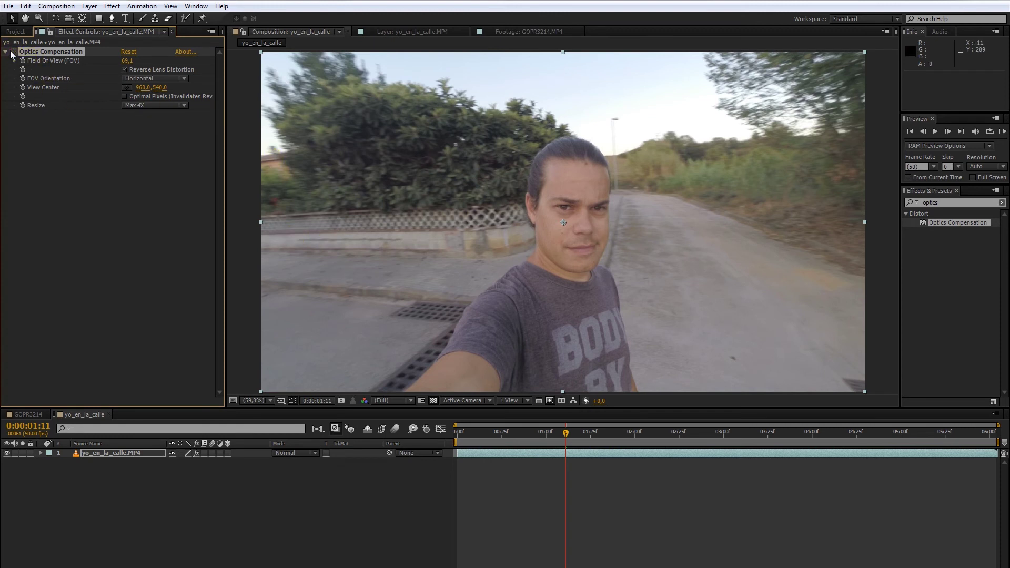
{"action": "left_click", "coordinate": [12, 52]}
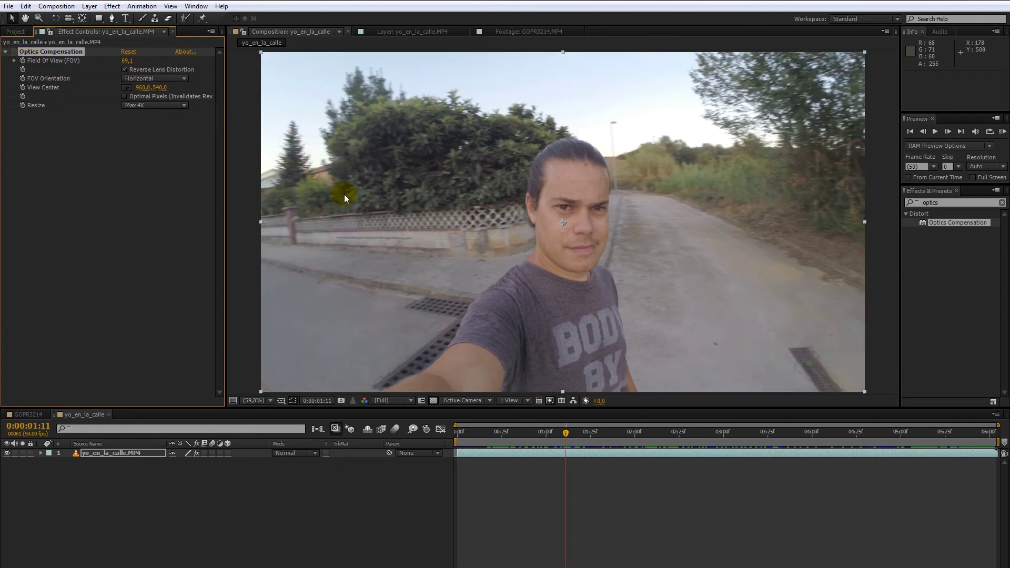
{"action": "left_click", "coordinate": [14, 52]}
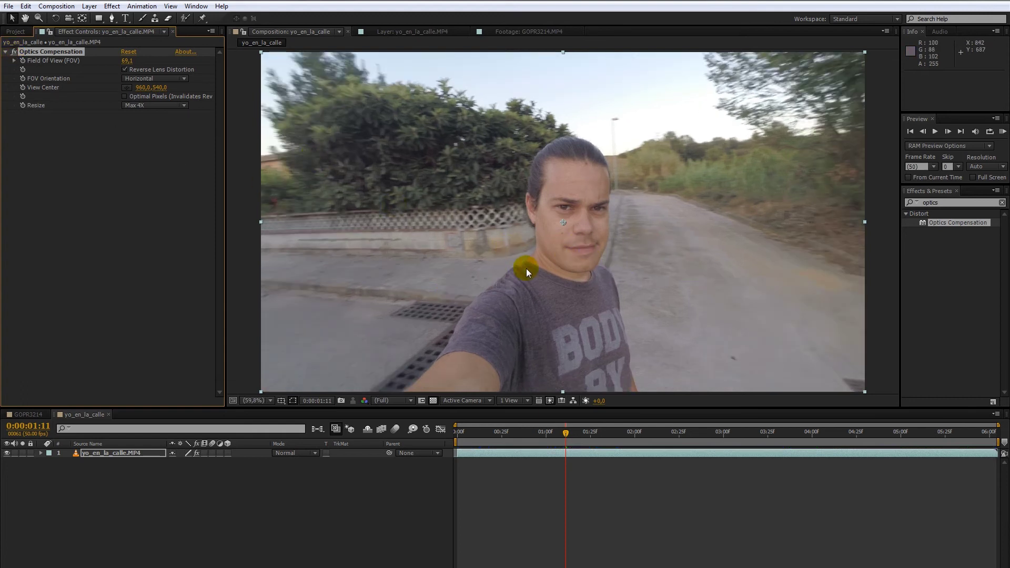
Scrub through later selfie frames, then return to the GOPR3214 composition at 0:00:18:15.
{"action": "left_click", "coordinate": [607, 432]}
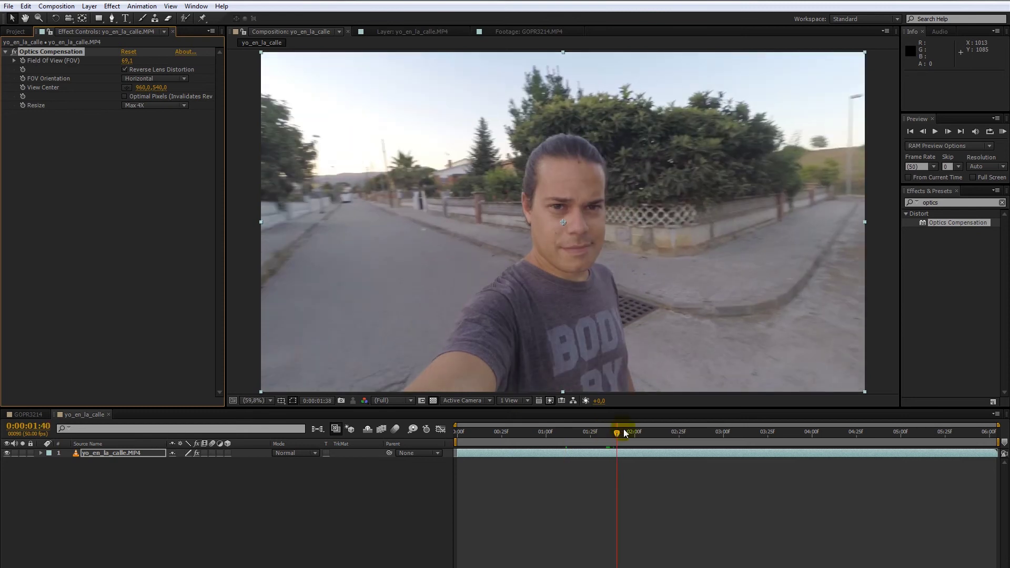
{"action": "left_click_drag", "start_coordinate": [609, 432], "coordinate": [695, 433]}
{"action": "left_click", "coordinate": [36, 415]}
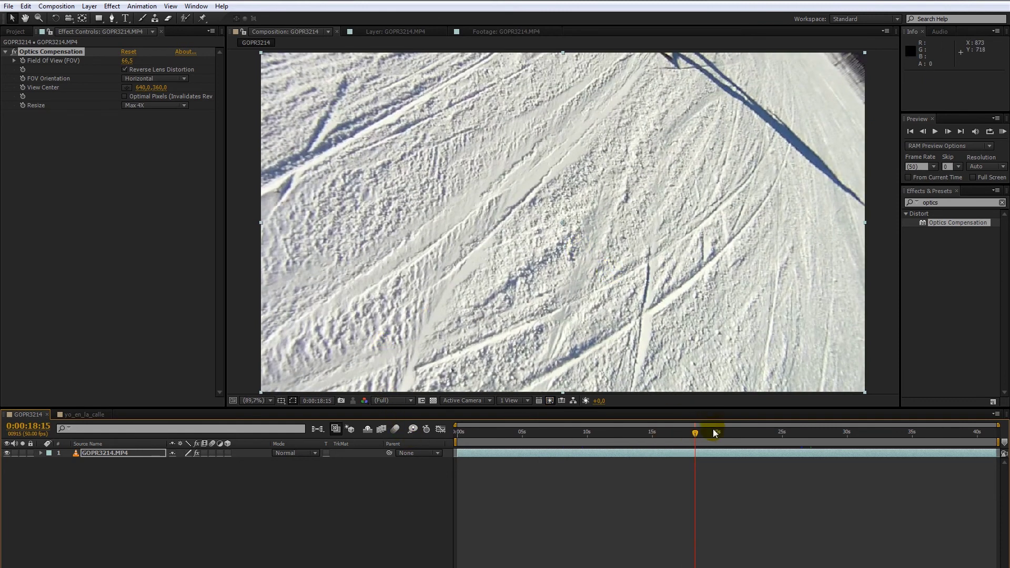
{"action": "left_click_drag", "start_coordinate": [712, 431], "coordinate": [727, 433]}
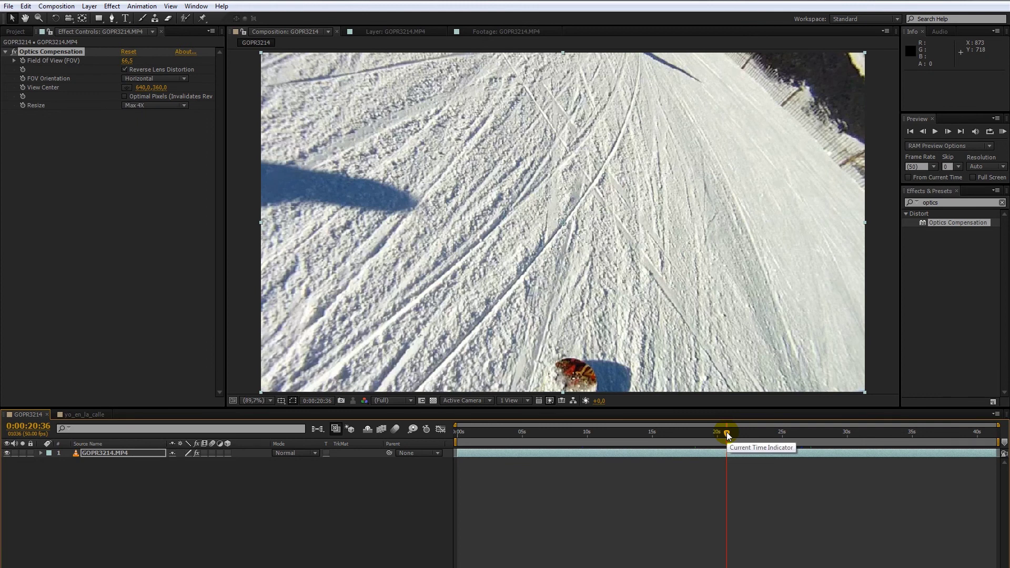
{"action": "left_click_drag", "start_coordinate": [727, 433], "coordinate": [744, 433]}
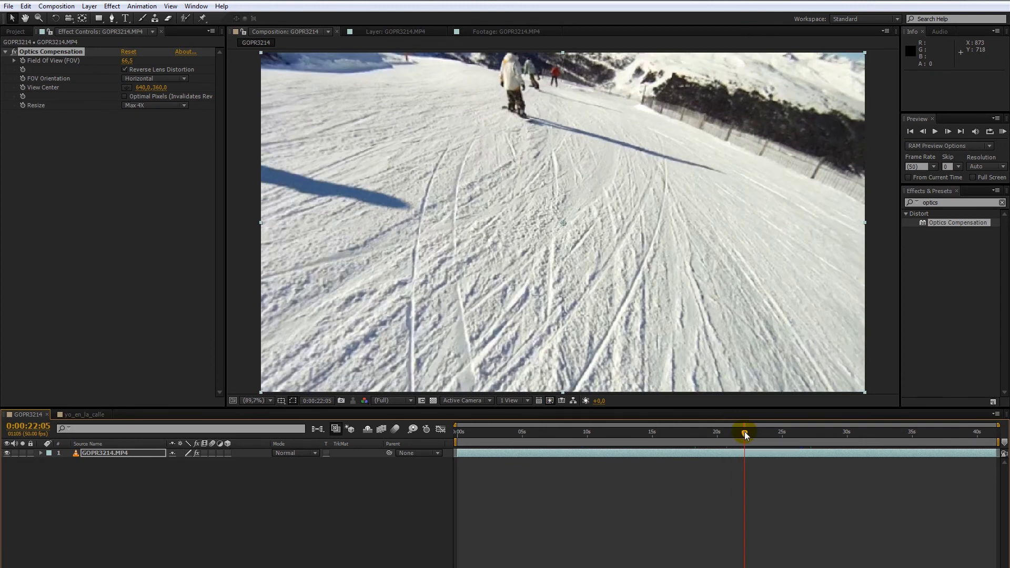